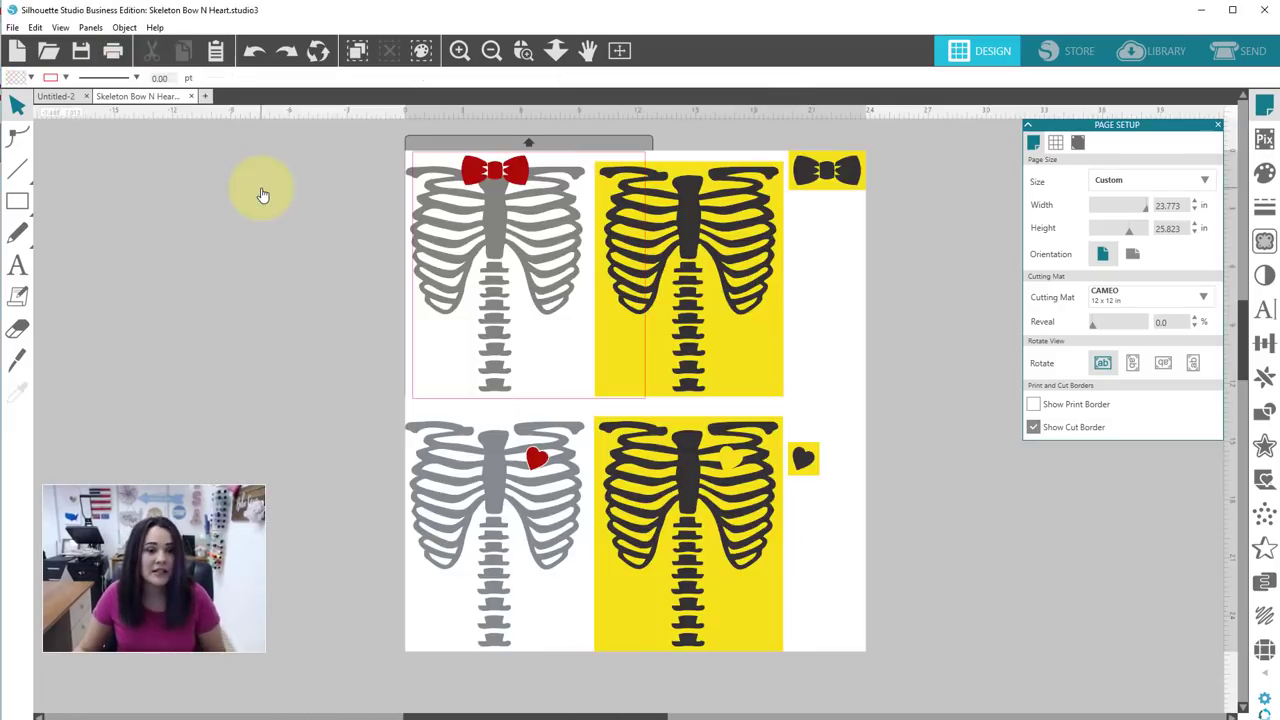
# Ungroup the skeleton designs into separate pieces.
pyautogui.rightClick(503, 215)
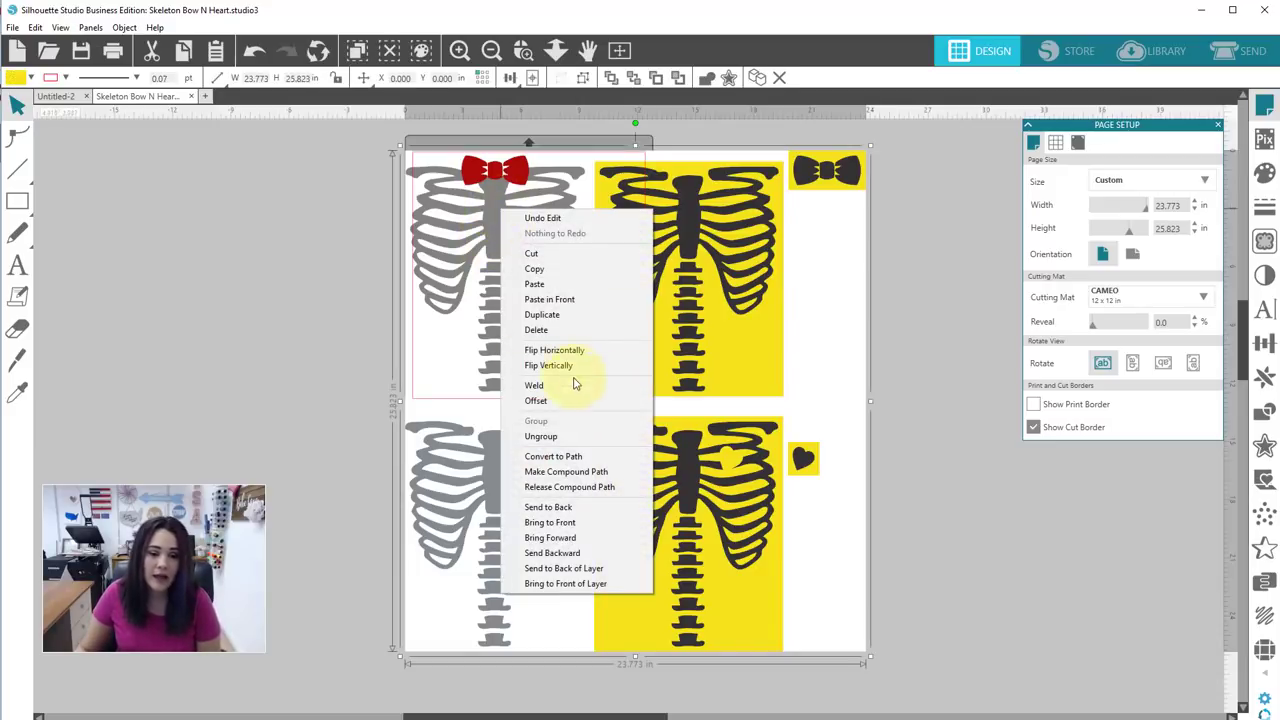
pyautogui.click(566, 436)
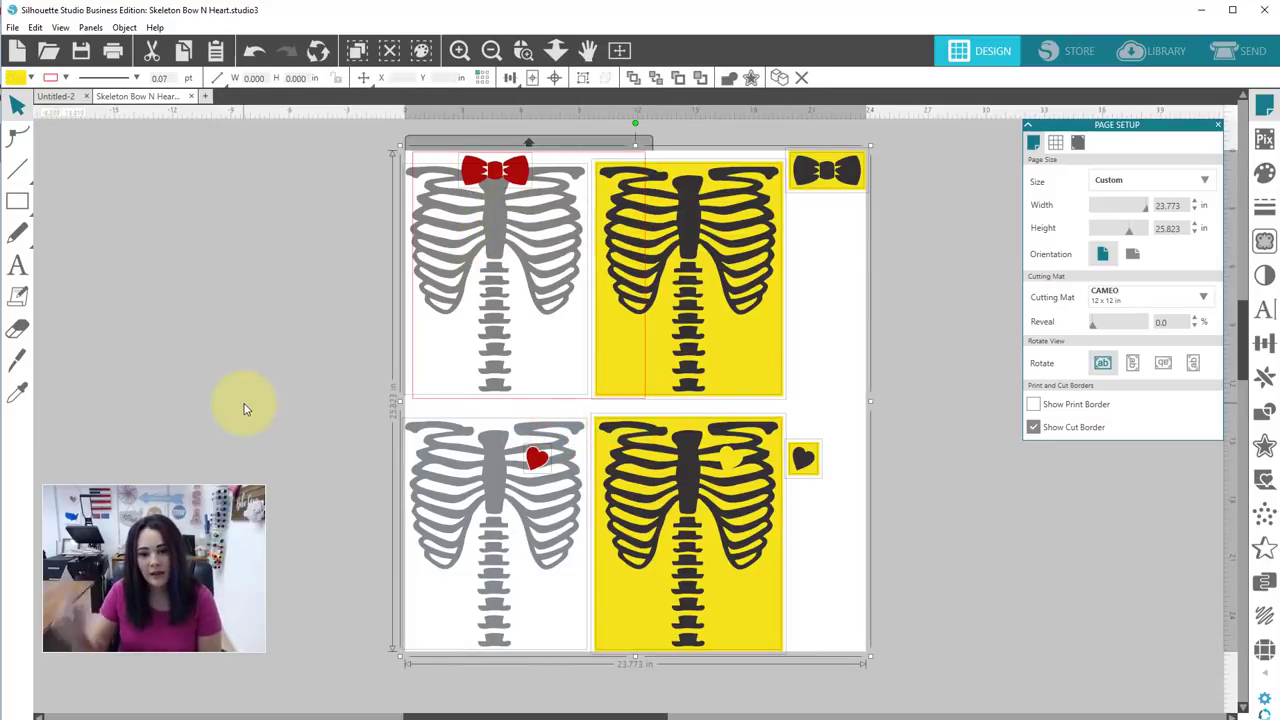
pyautogui.click(253, 400)
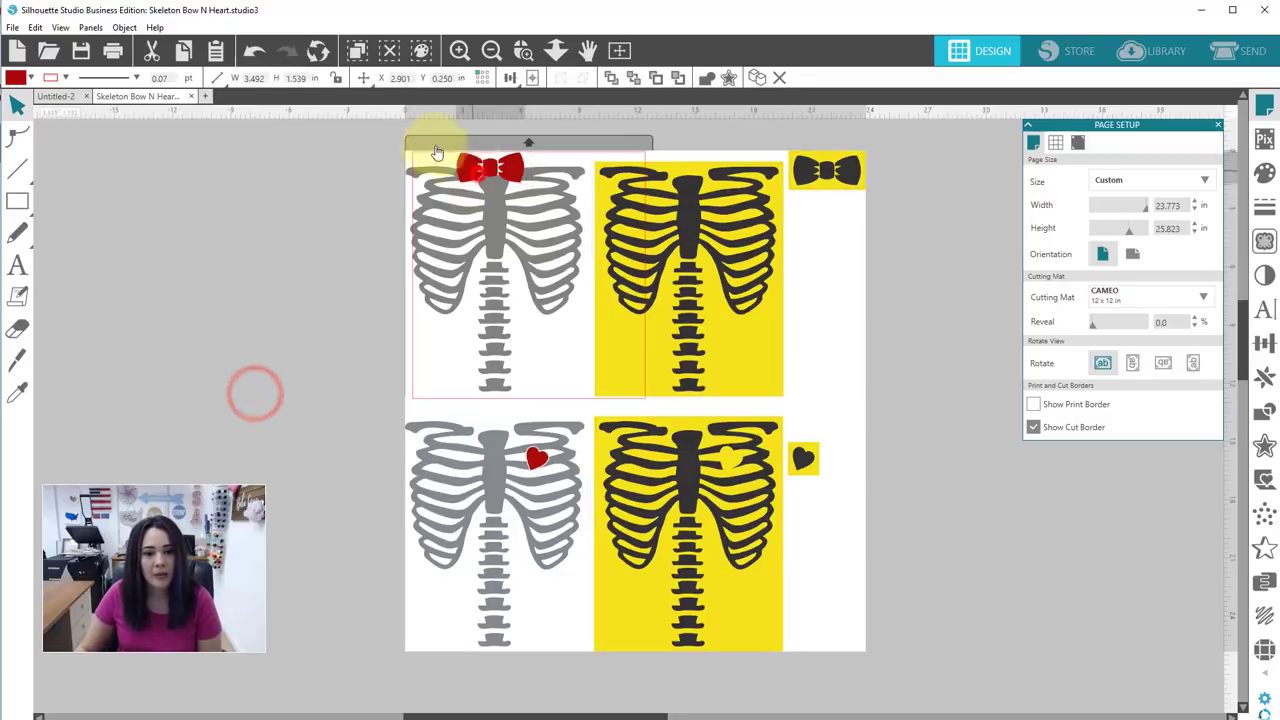
# Delete the top row of bow-tie skeleton designs.
pyautogui.moveTo(476, 176); pyautogui.dragTo(857, 365)
pyautogui.hotkey('ctrl', 'z')
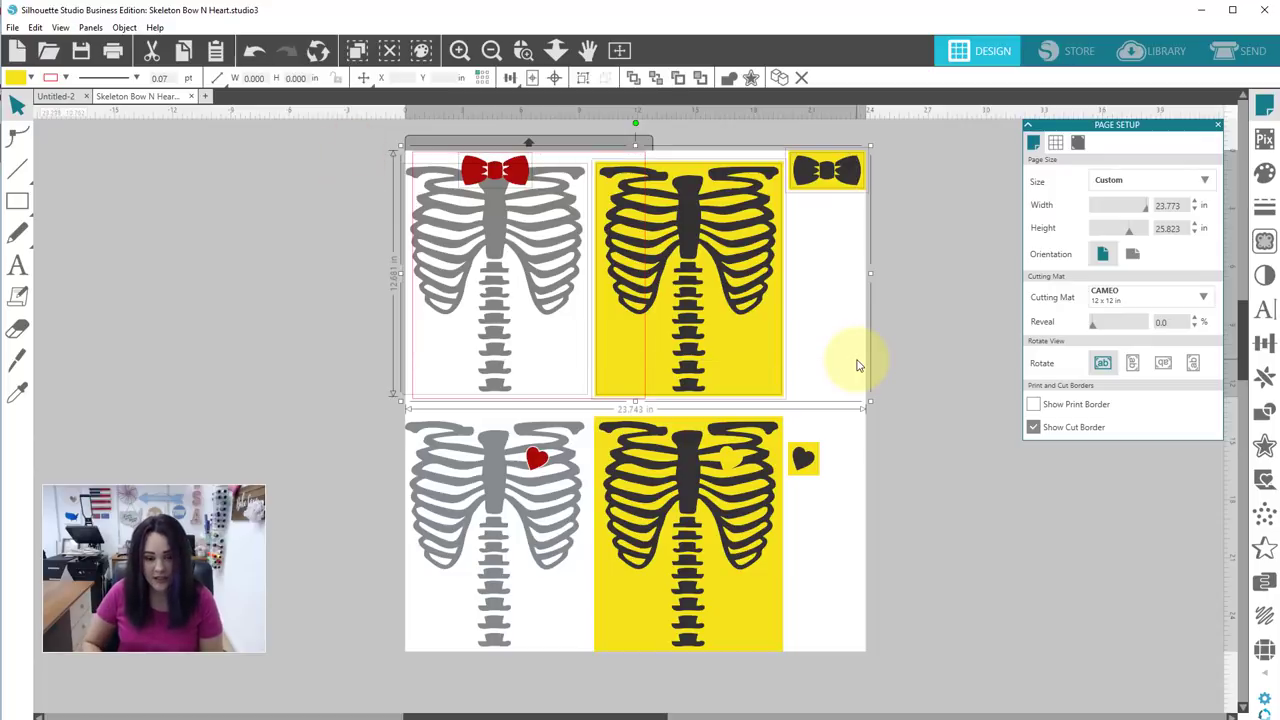
pyautogui.press('Delete')
# Move the bottom row of heart skeletons up to the top of the page.
pyautogui.moveTo(300, 289); pyautogui.dragTo(1065, 675)
pyautogui.moveTo(714, 582); pyautogui.dragTo(730, 345)
pyautogui.click(734, 588)
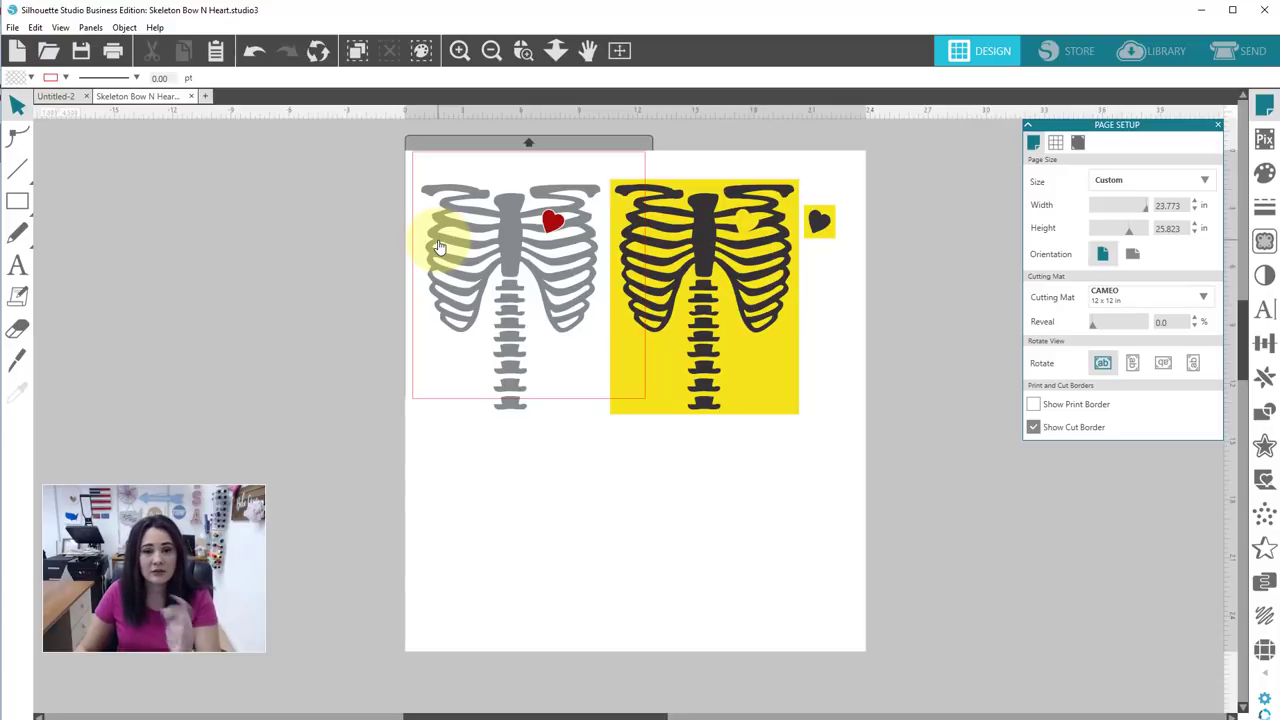
# Delete the yellow skeleton and small heart, then enlarge the grey skeleton from 9.250 to 10.867 in wide.
pyautogui.moveTo(671, 137); pyautogui.dragTo(808, 343)
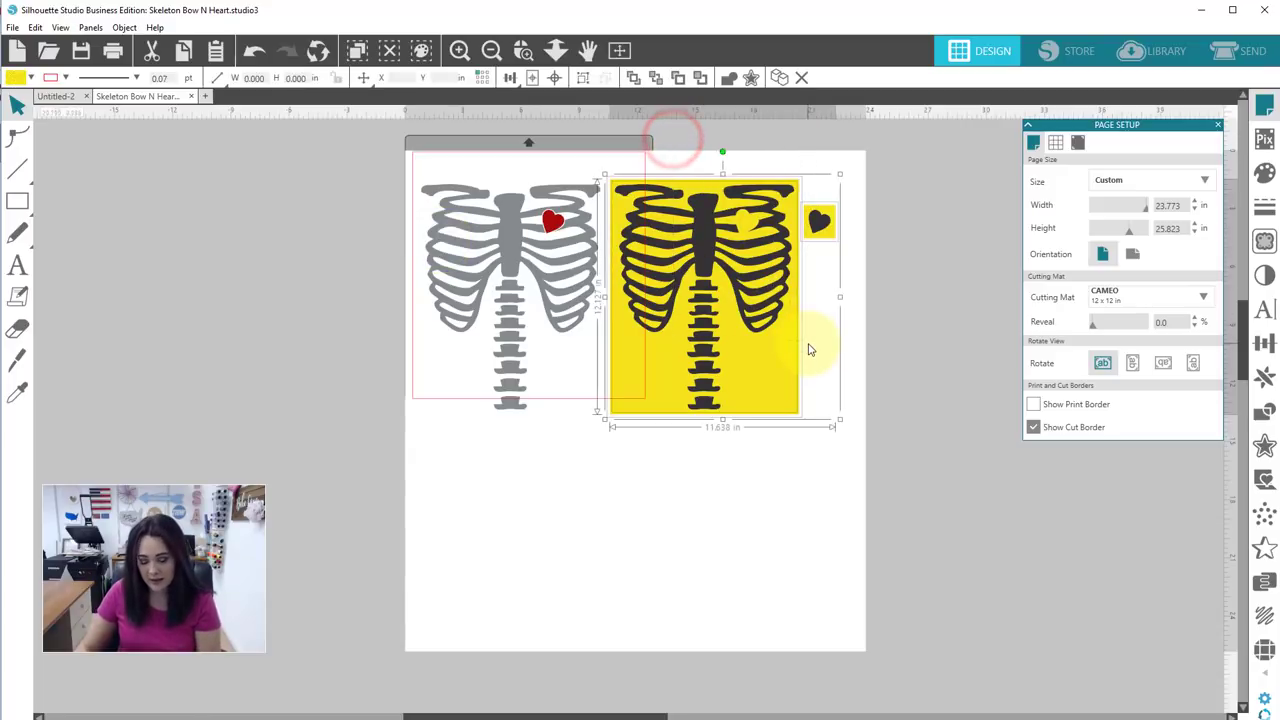
pyautogui.press('Delete')
pyautogui.moveTo(794, 185); pyautogui.dragTo(894, 297)
pyautogui.press('Delete')
pyautogui.moveTo(375, 152); pyautogui.dragTo(714, 480)
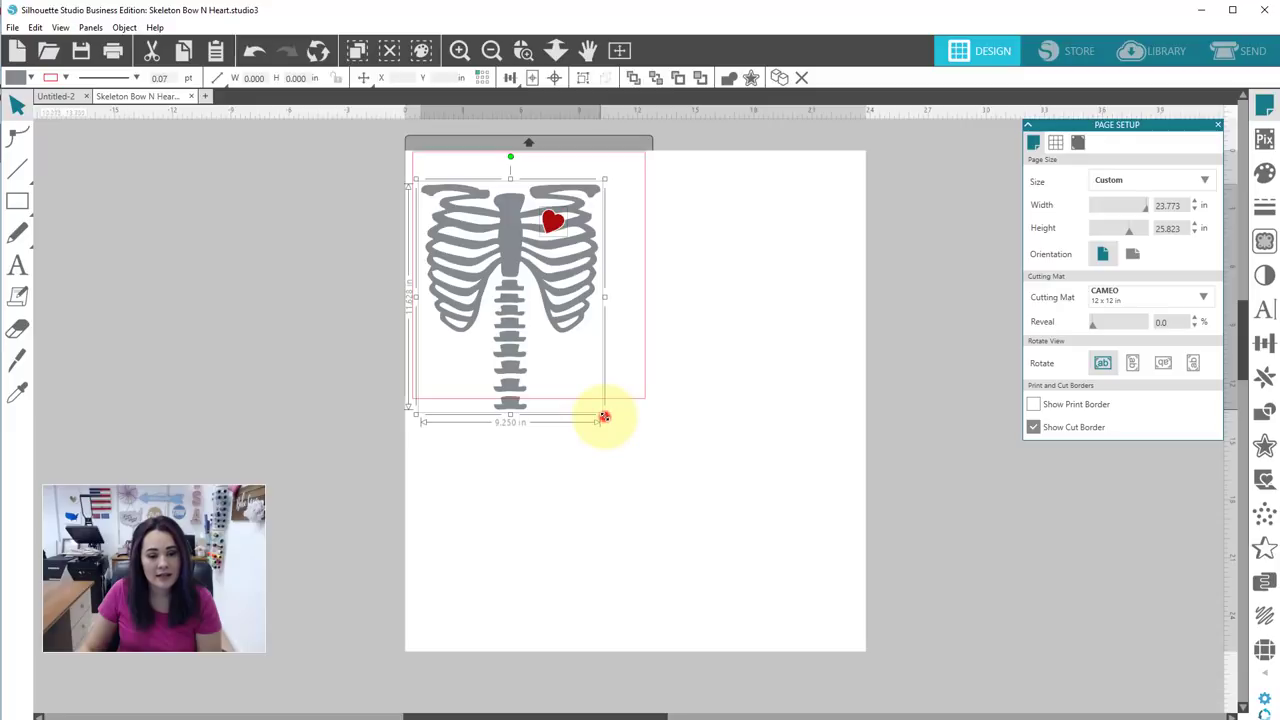
pyautogui.moveTo(604, 416); pyautogui.dragTo(629, 460)
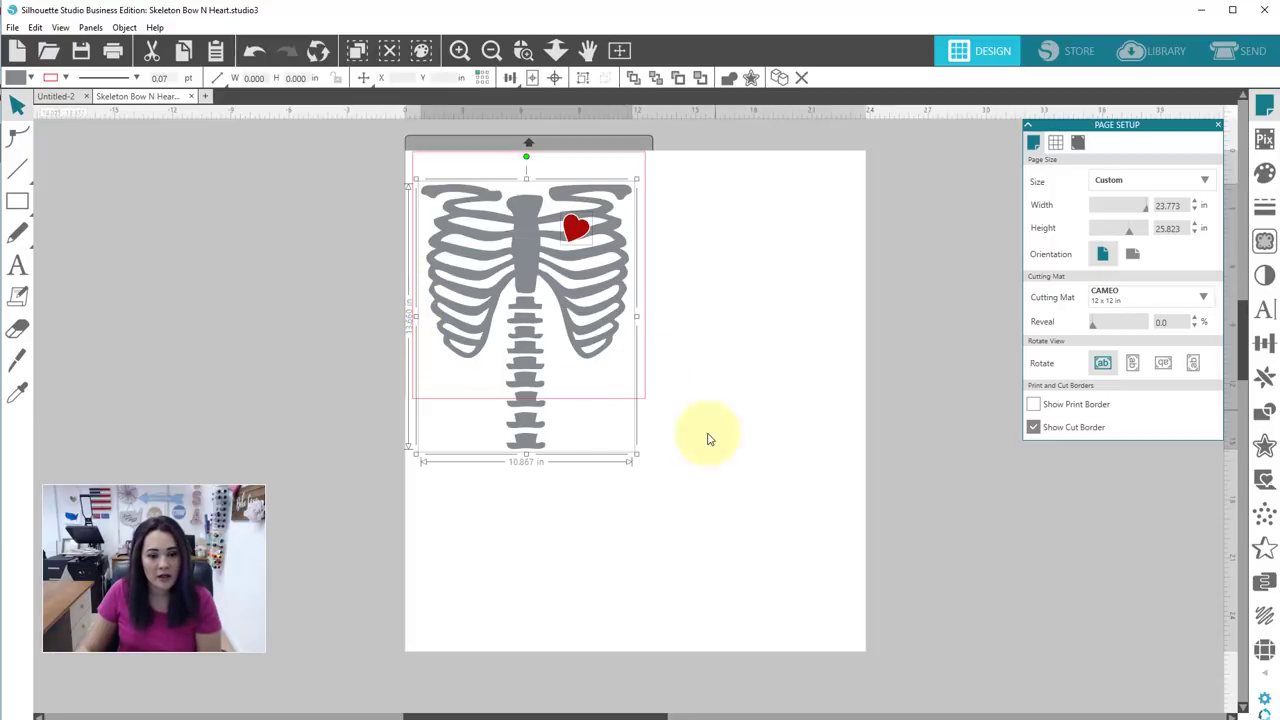
# Set the Page Setup cutting mat to None.
pyautogui.click(743, 371)
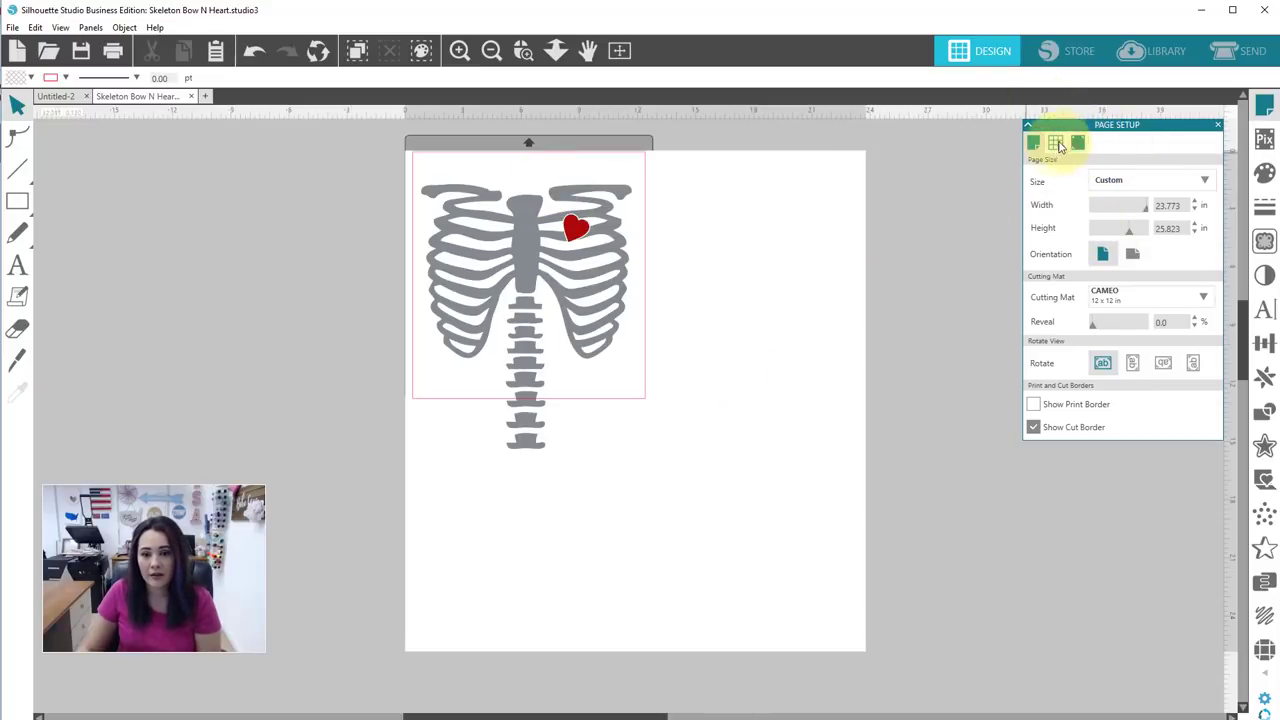
pyautogui.click(1198, 296)
pyautogui.click(1161, 312)
# Set the page size to 12 in wide by 15 in tall.
pyautogui.doubleClick(1187, 205)
pyautogui.write('12')
pyautogui.press('Return')
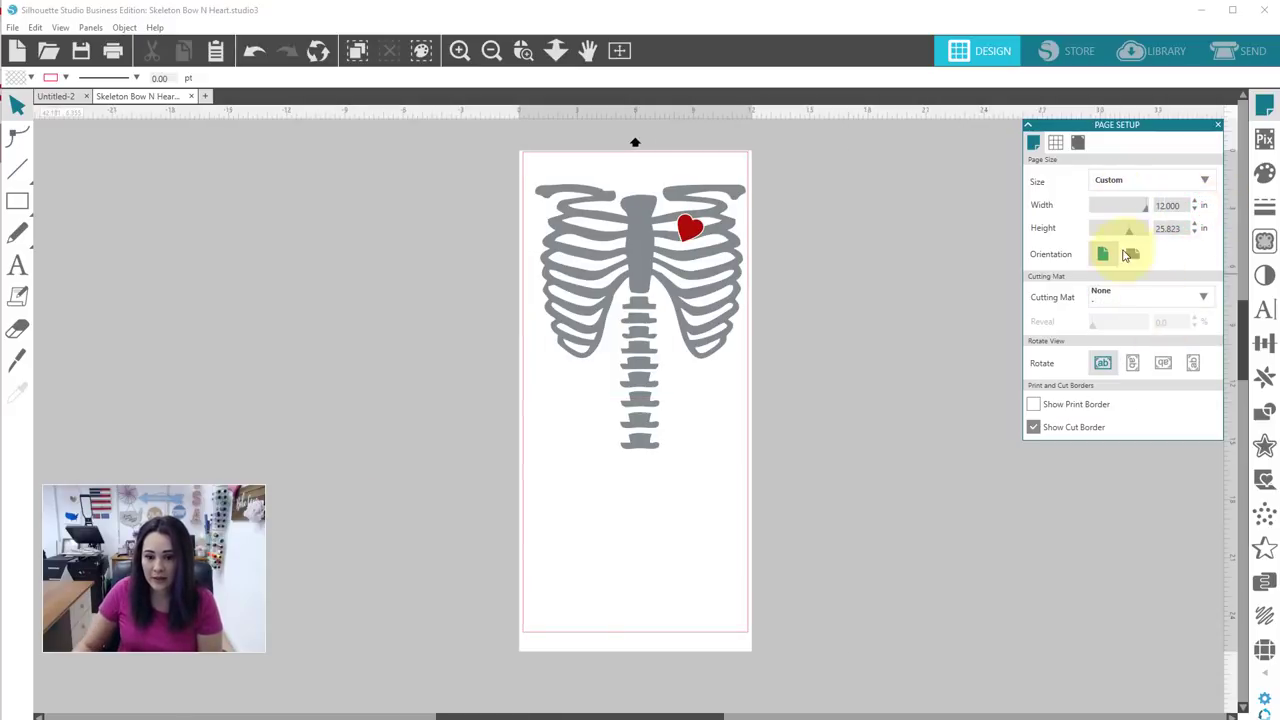
pyautogui.doubleClick(1172, 228)
pyautogui.write('15')
pyautogui.press('Return')
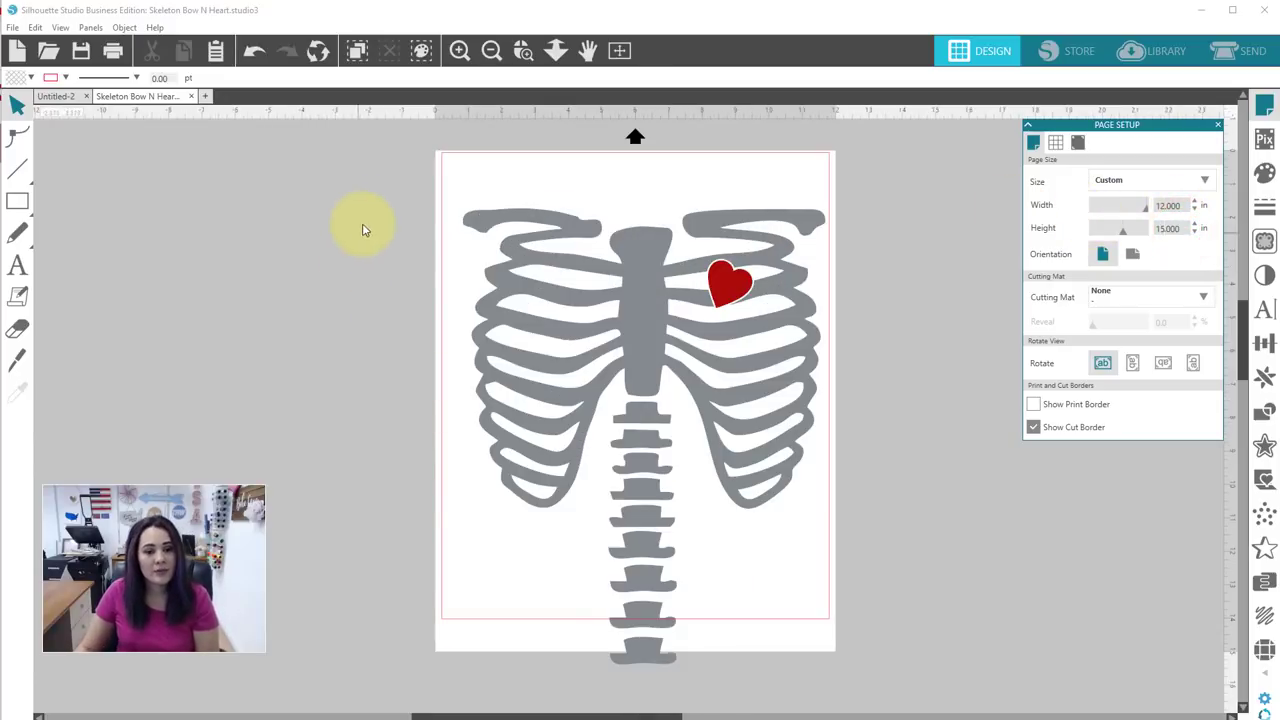
# Move the skeleton artwork up so it fits on the 12x15 page.
pyautogui.moveTo(379, 212); pyautogui.dragTo(755, 540)
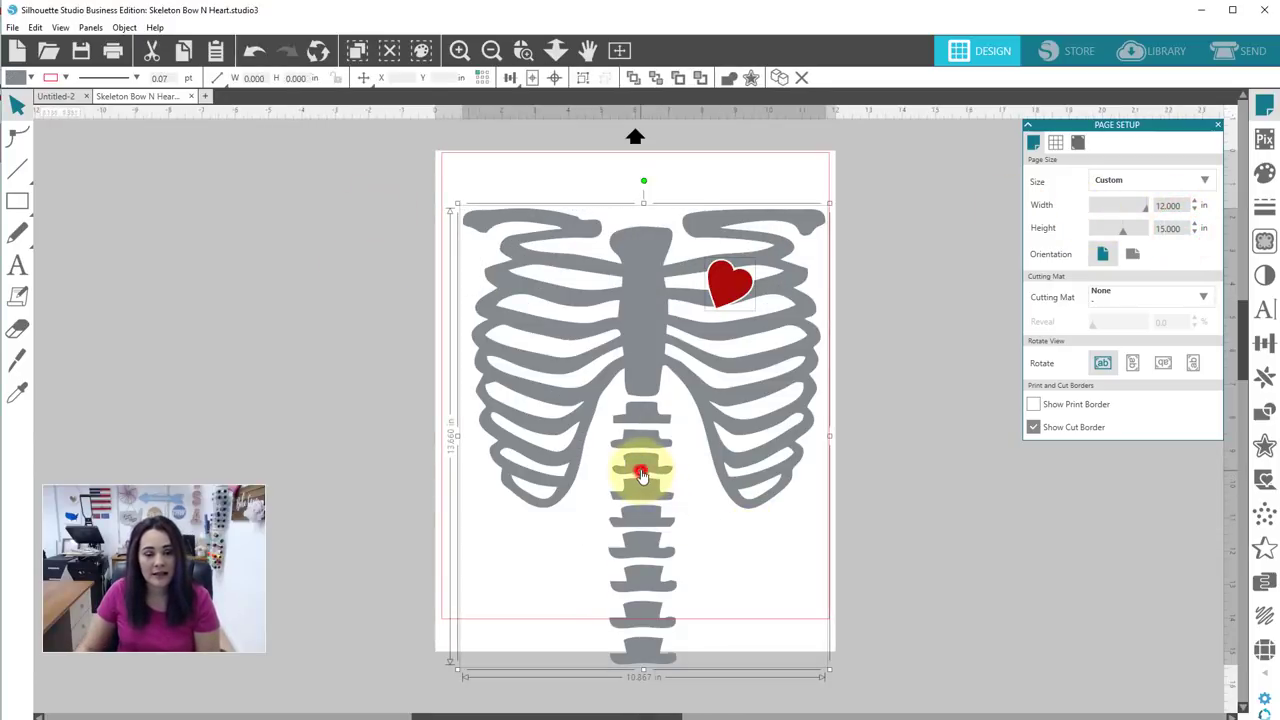
pyautogui.moveTo(641, 473); pyautogui.dragTo(635, 425)
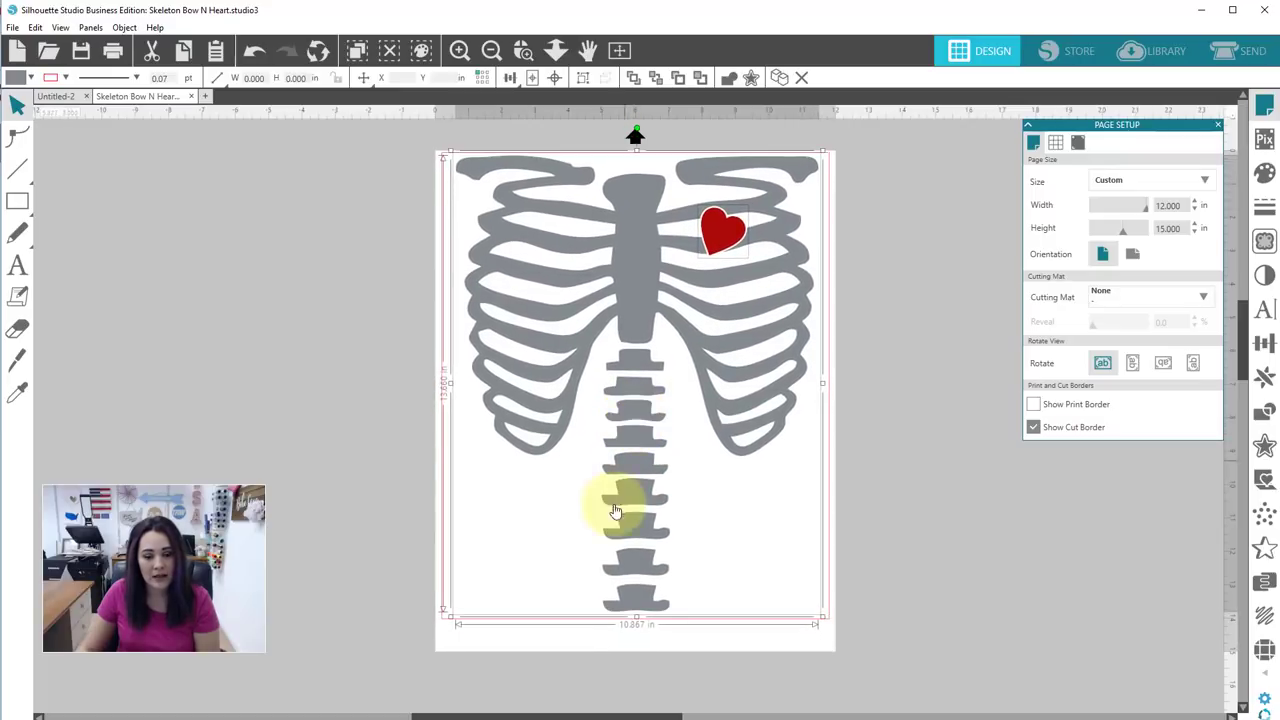
pyautogui.click(606, 686)
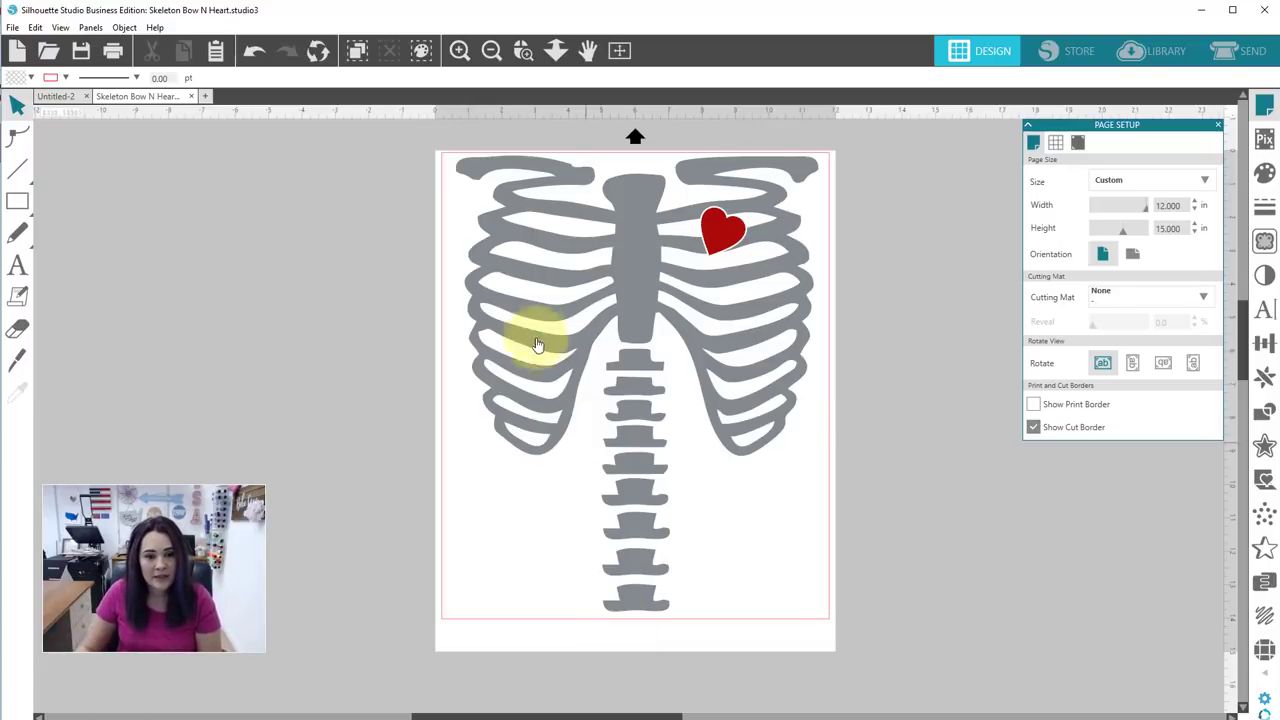
# Drag the red heart off to the left canvas, leaving a heart-shaped hole in the ribcage.
pyautogui.moveTo(423, 190)
pyautogui.mouseDown()
pyautogui.moveTo(686, 411)
pyautogui.moveTo(656, 453)
pyautogui.mouseUp()
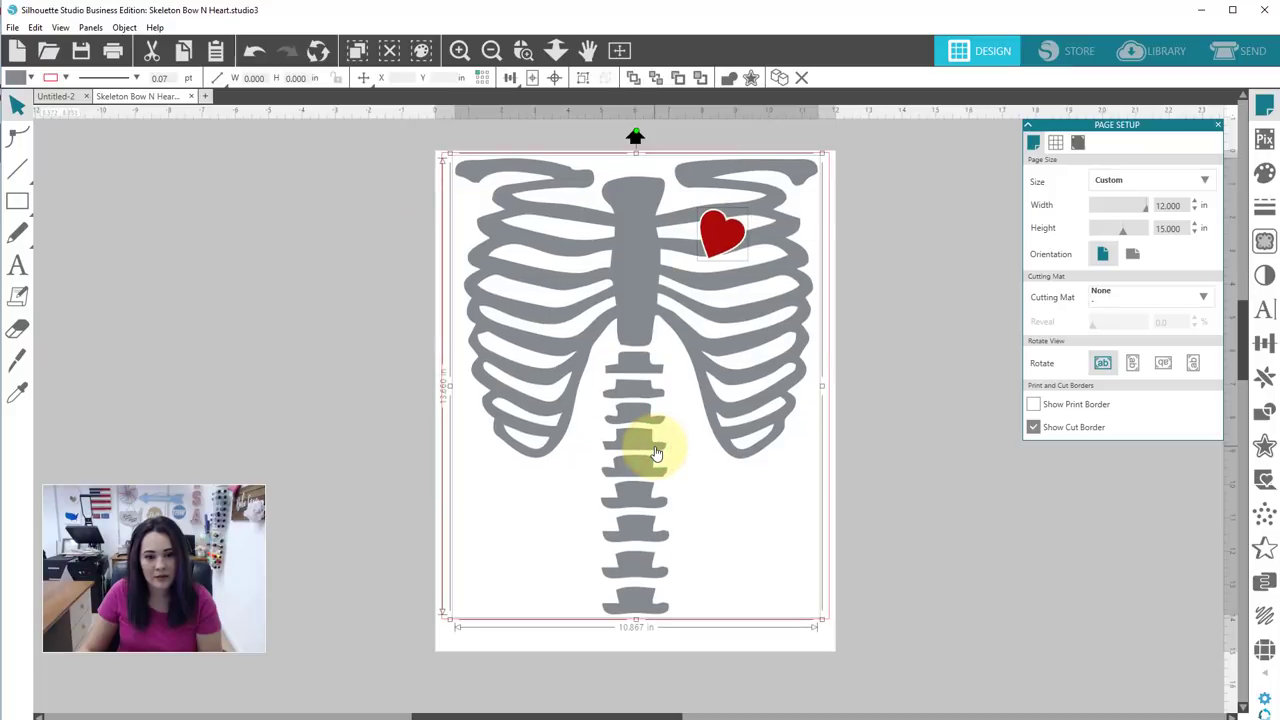
pyautogui.click(263, 330)
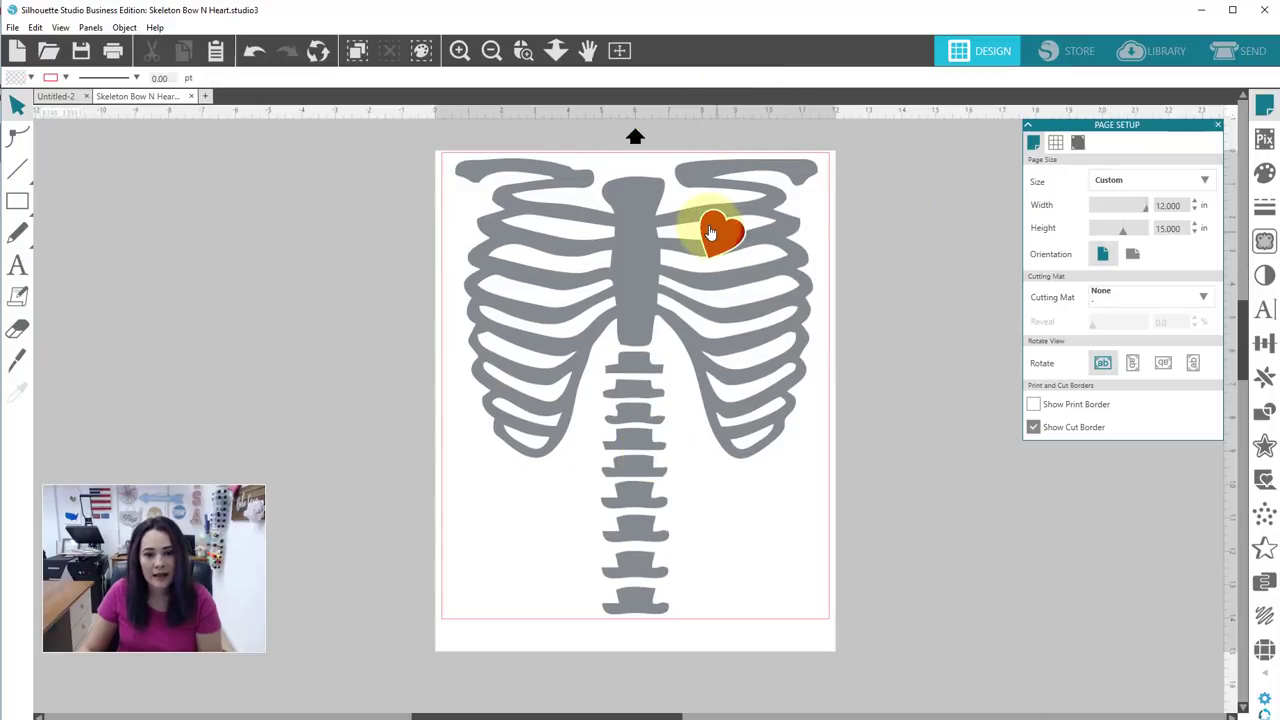
pyautogui.moveTo(710, 232); pyautogui.dragTo(256, 264)
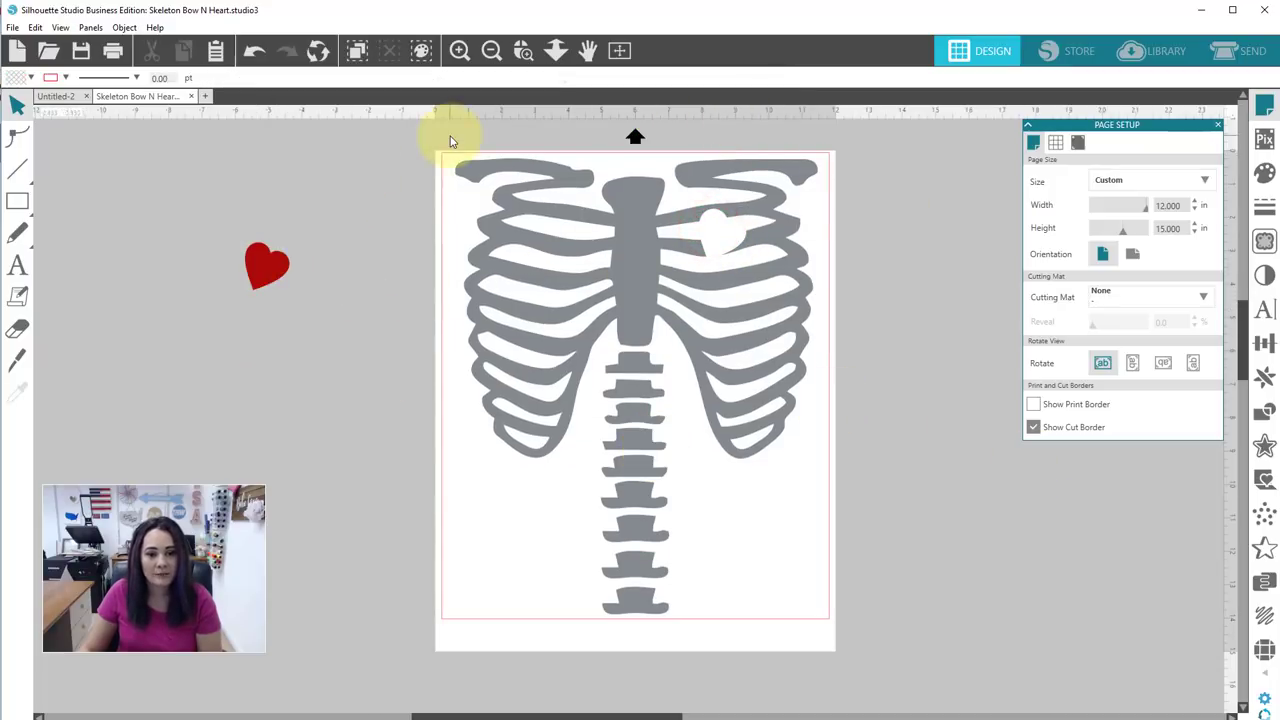
pyautogui.moveTo(354, 146); pyautogui.dragTo(741, 548)
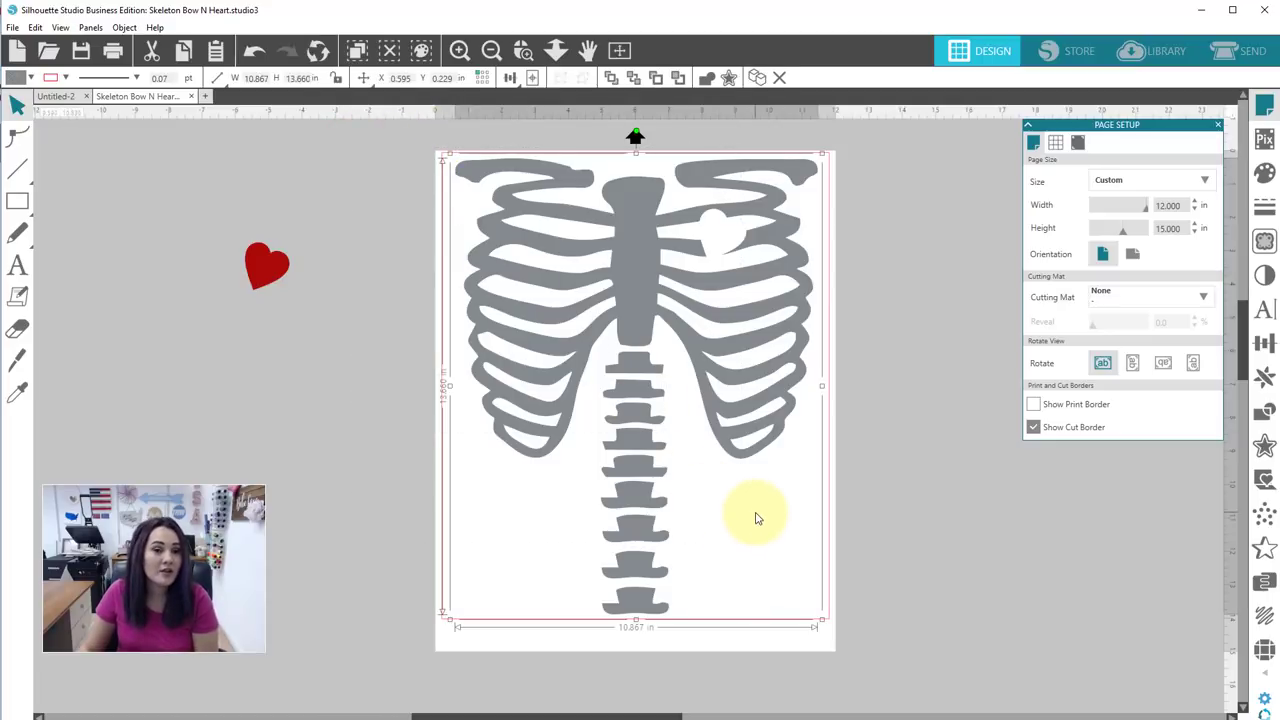
# Flip the skeleton horizontally so the heart cutout is left of the sternum, then select everything.
pyautogui.rightClick(648, 255)
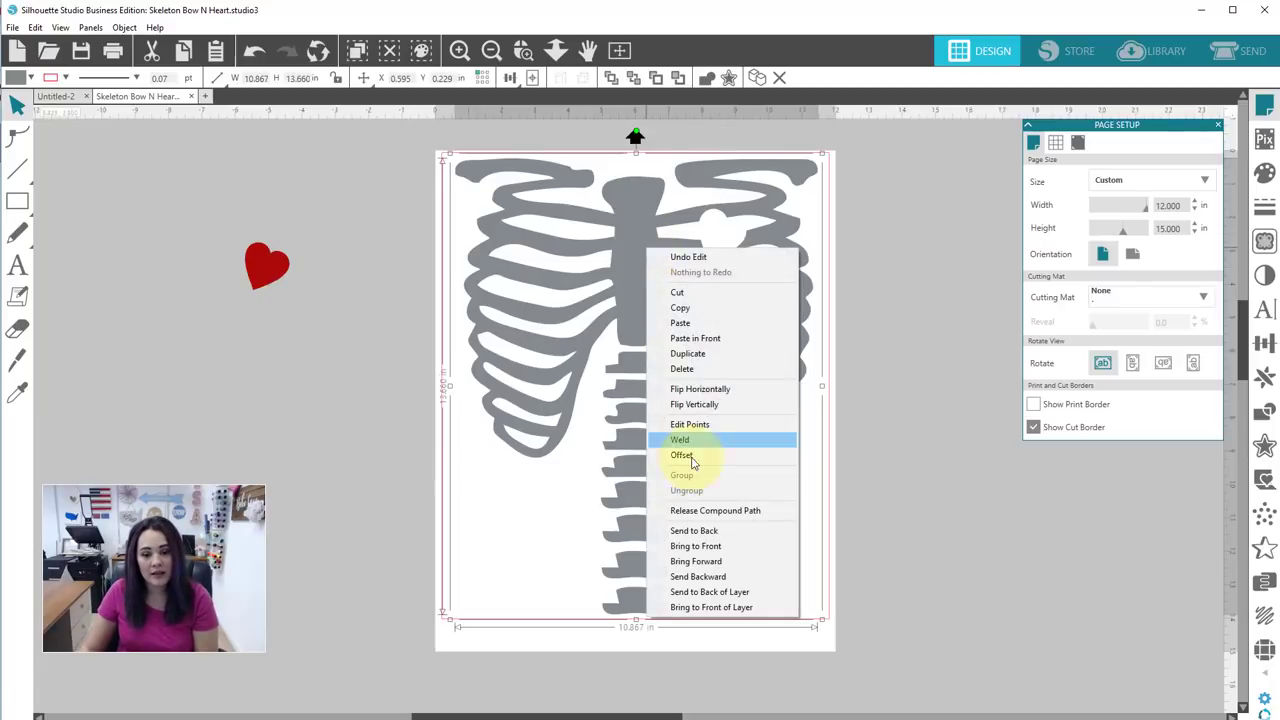
pyautogui.click(700, 388)
pyautogui.click(343, 349)
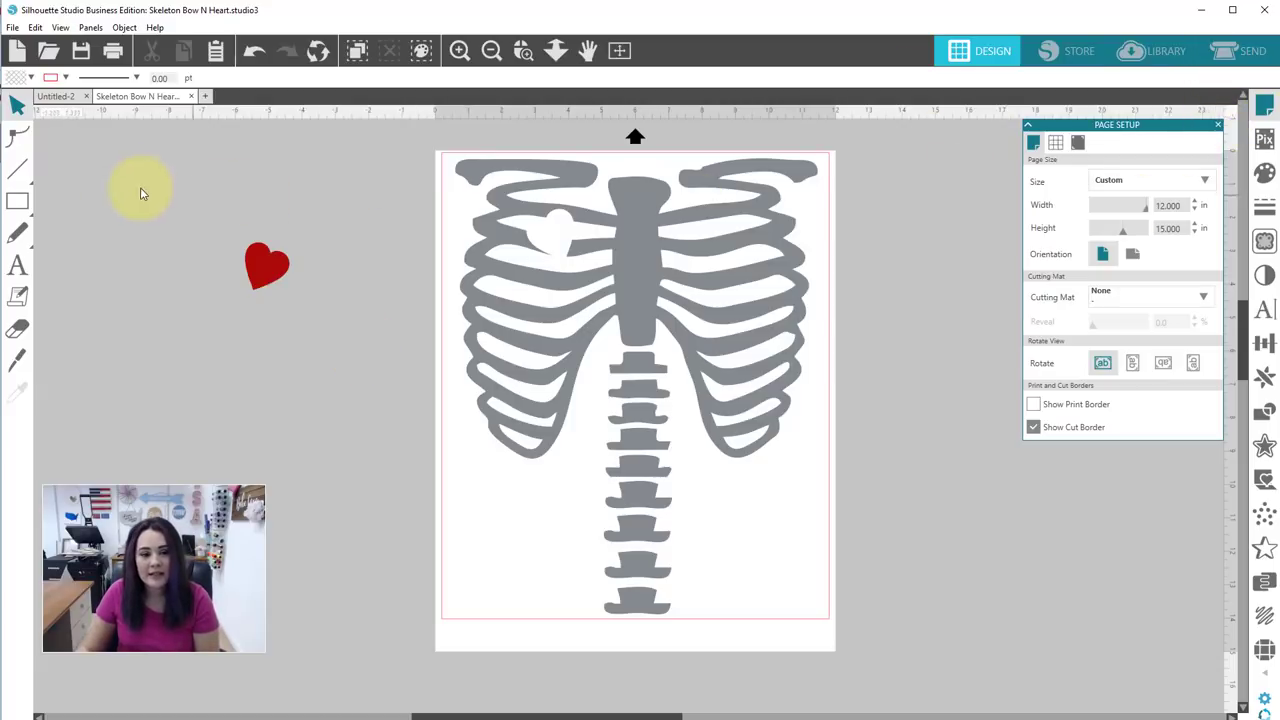
pyautogui.moveTo(117, 183); pyautogui.dragTo(634, 471)
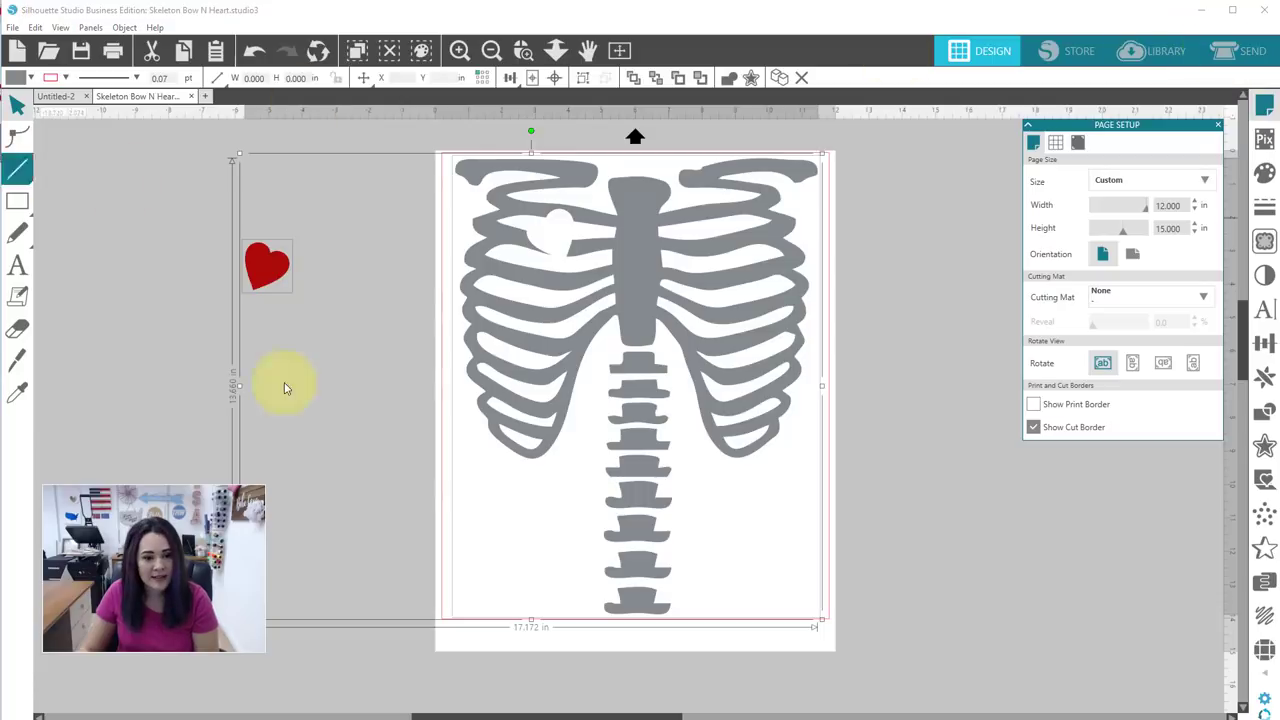
# In the Send panel, set the skeleton shapes to Cut with EasyWeed as the material.
pyautogui.click(1217, 50)
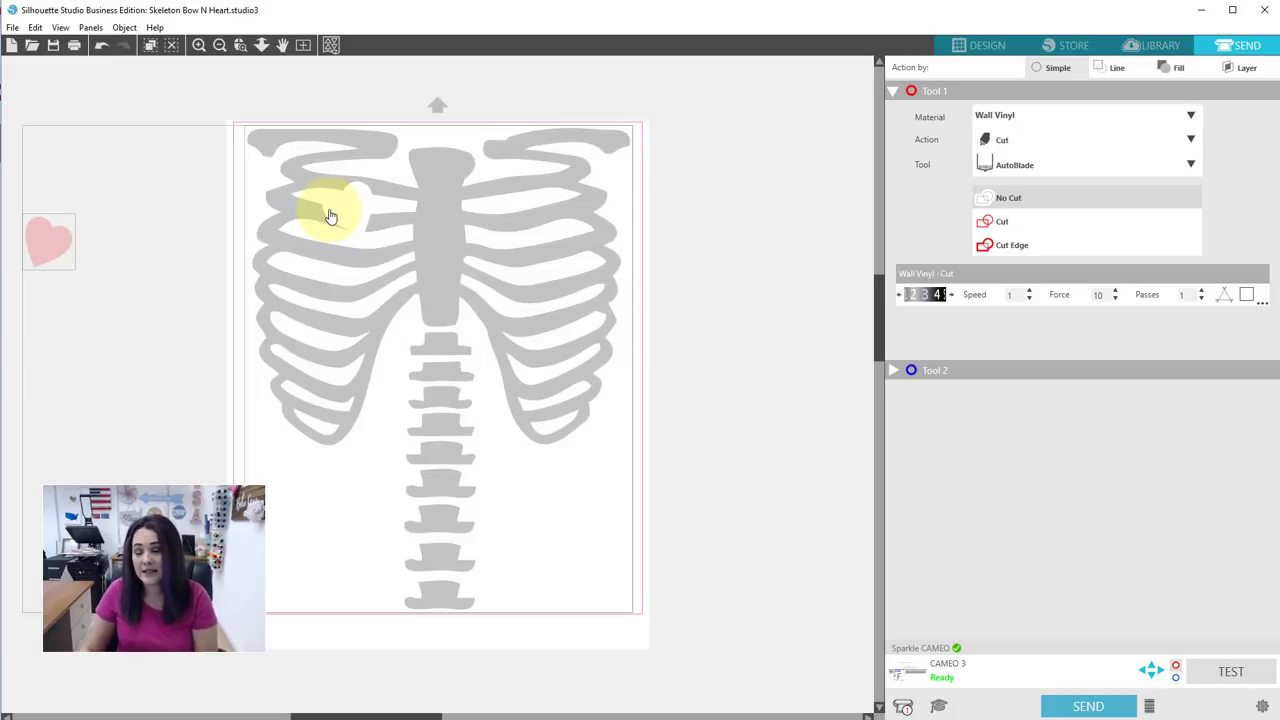
pyautogui.click(1035, 224)
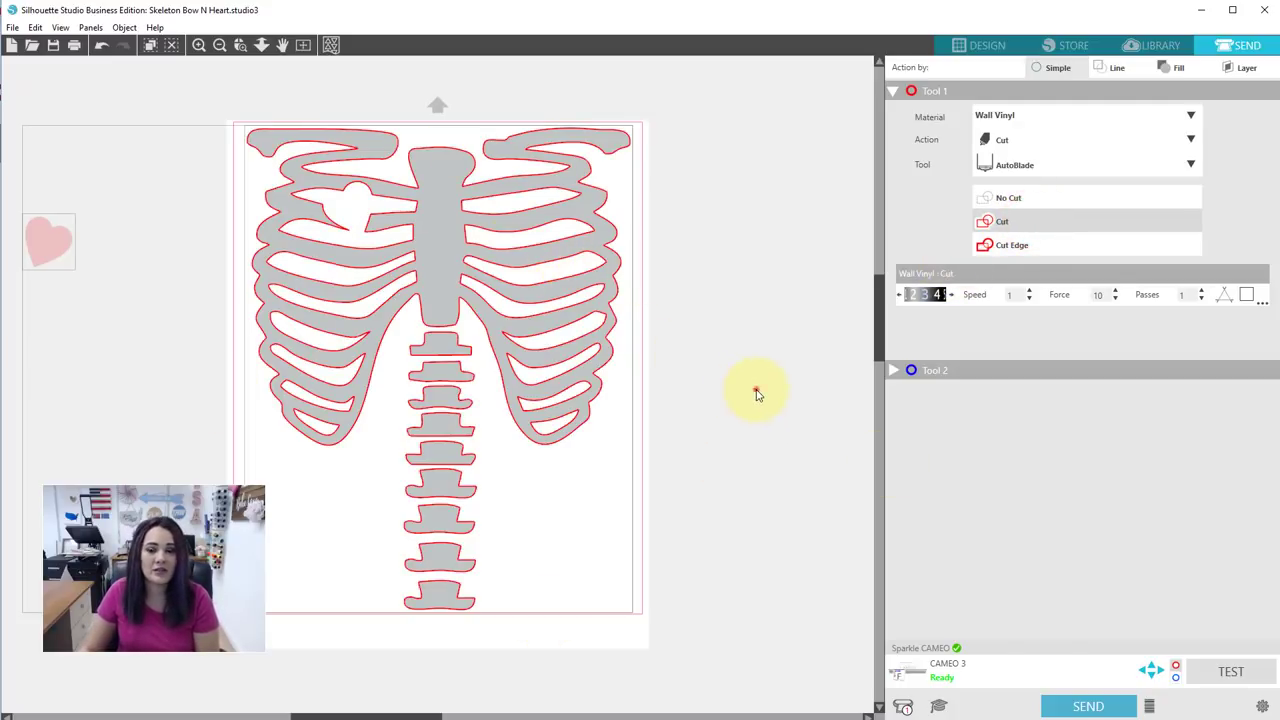
pyautogui.click(1190, 115)
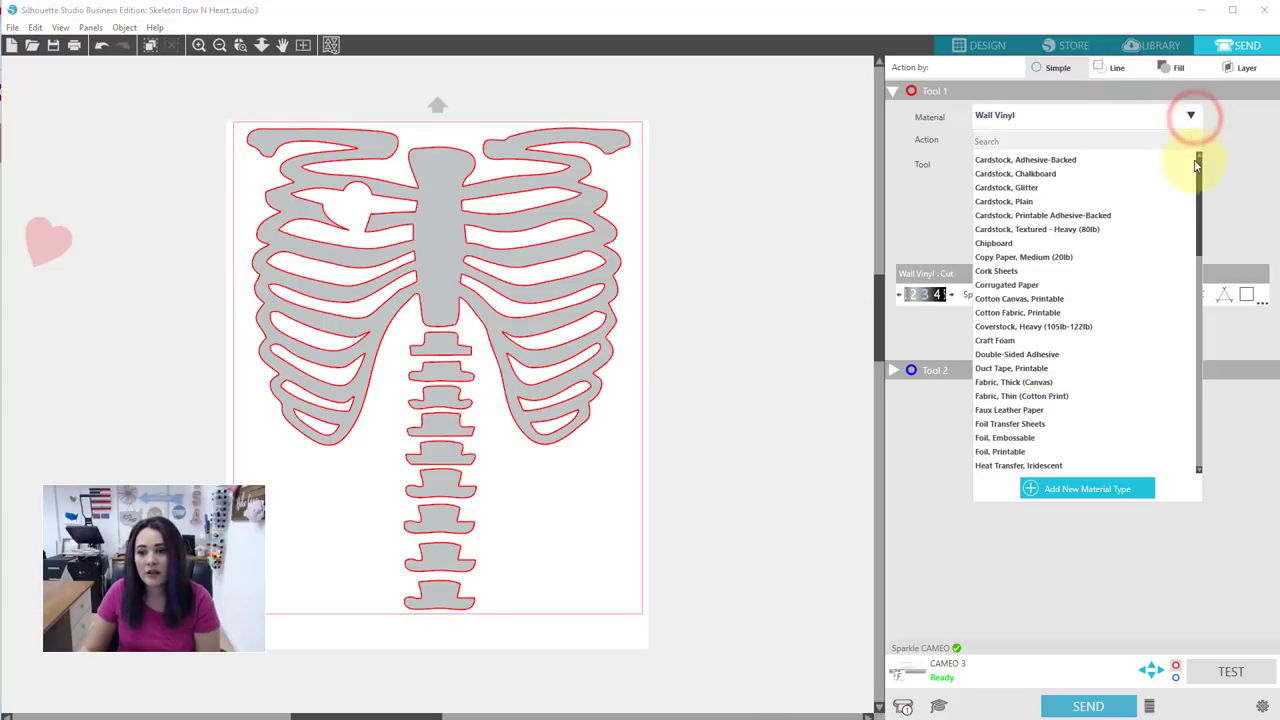
pyautogui.moveTo(1199, 175); pyautogui.dragTo(1194, 423)
pyautogui.click(990, 357)
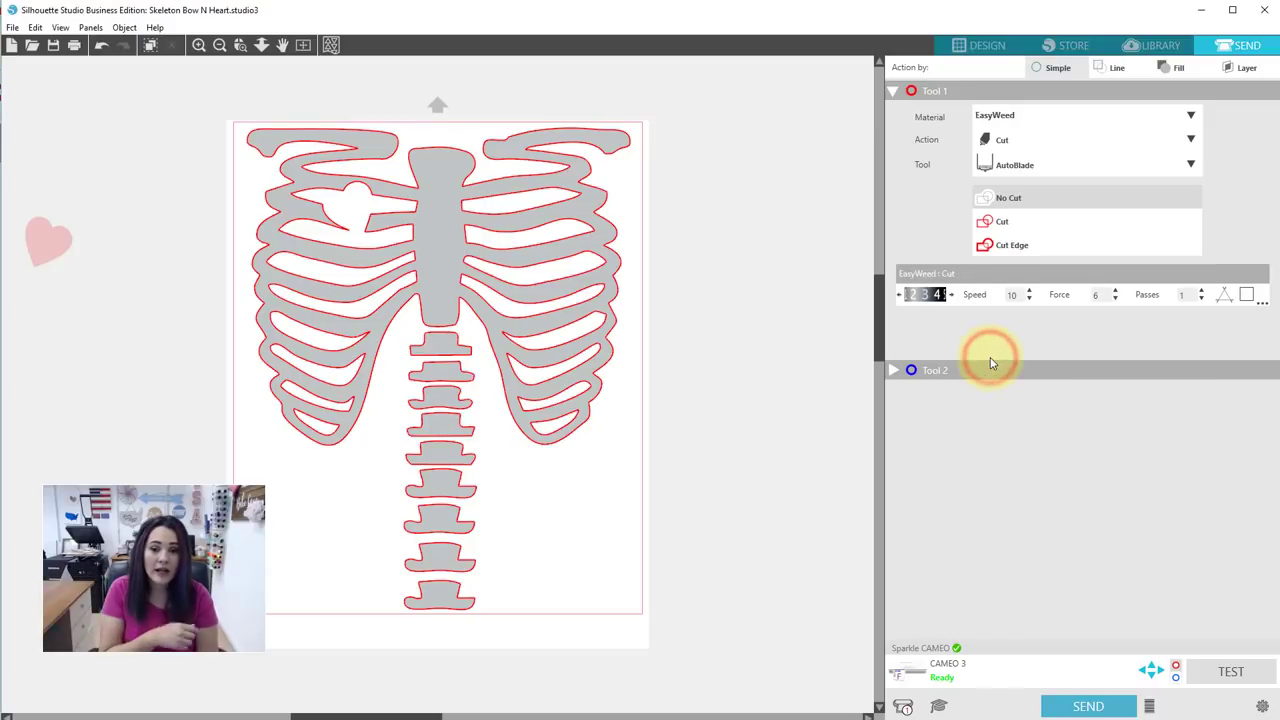